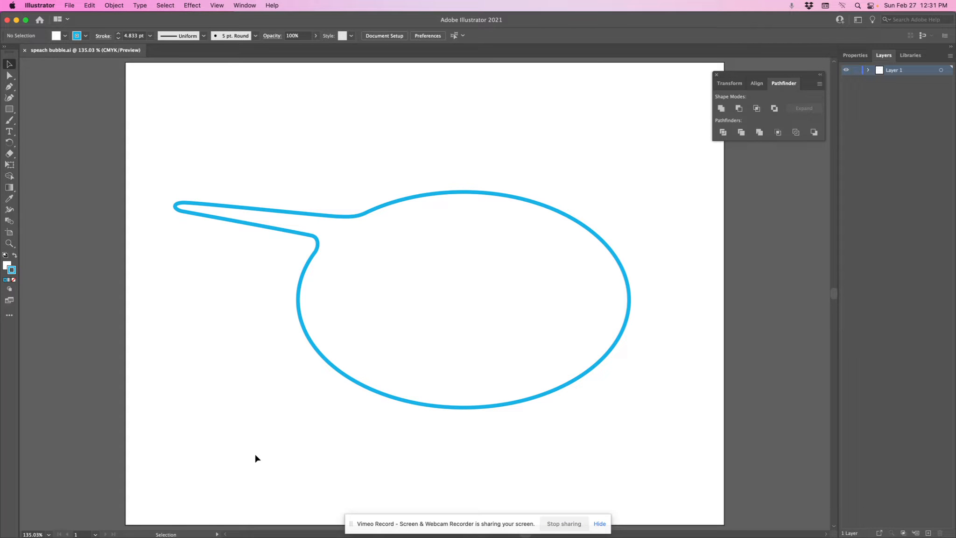
Switch to After Effects
{"action": "mouse_move", "coordinate": [225, 519]}
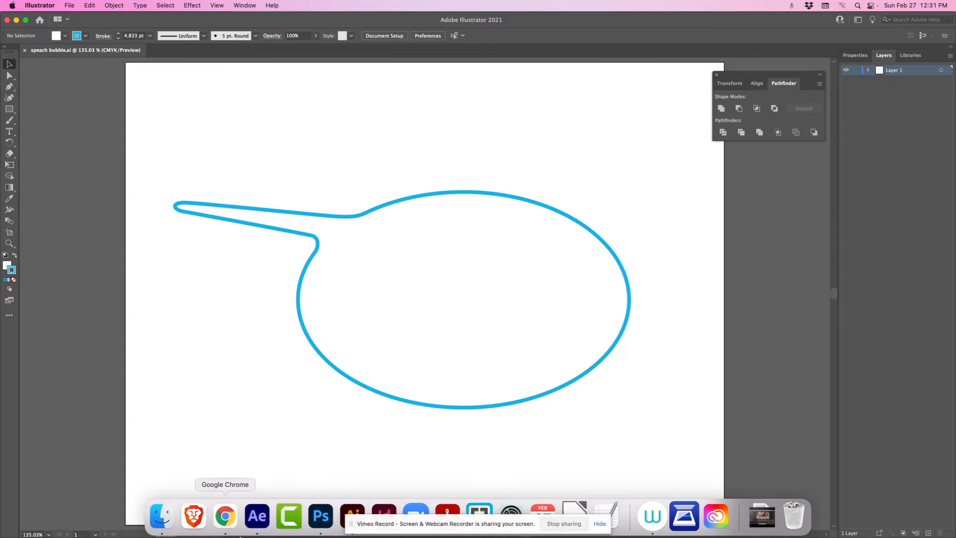
{"action": "left_click", "coordinate": [257, 517]}
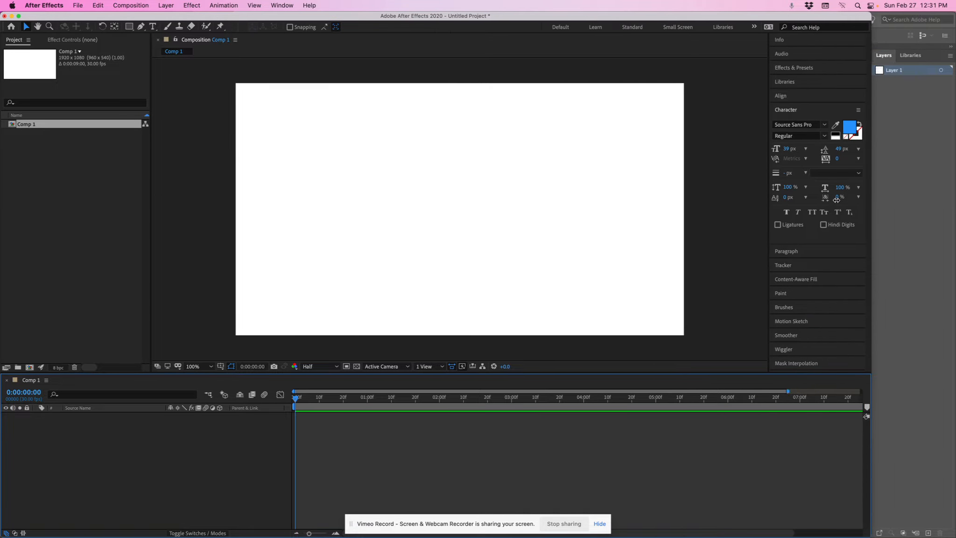
{"action": "left_click", "coordinate": [845, 186]}
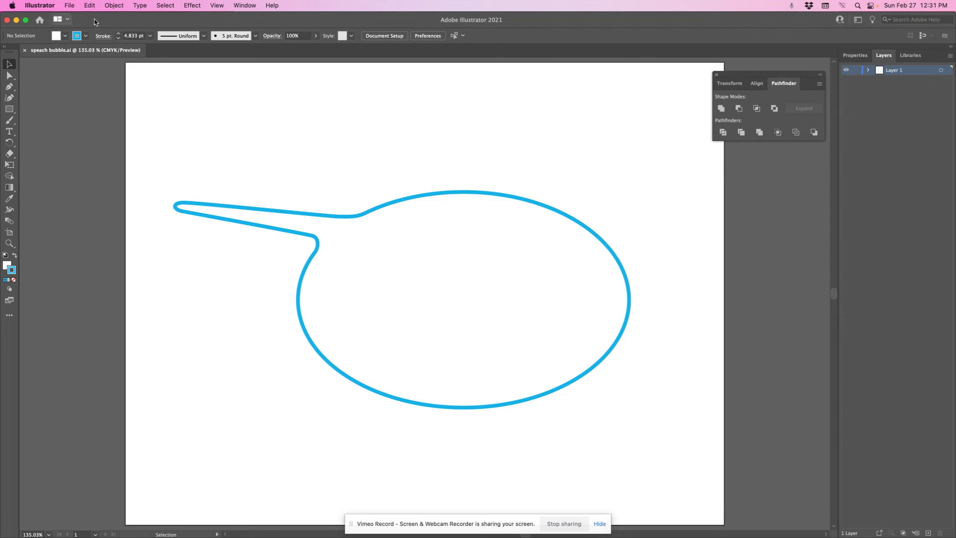
Hide Illustrator and the Chrome browser to reveal the desktop behind After Effects
{"action": "left_click", "coordinate": [42, 5]}
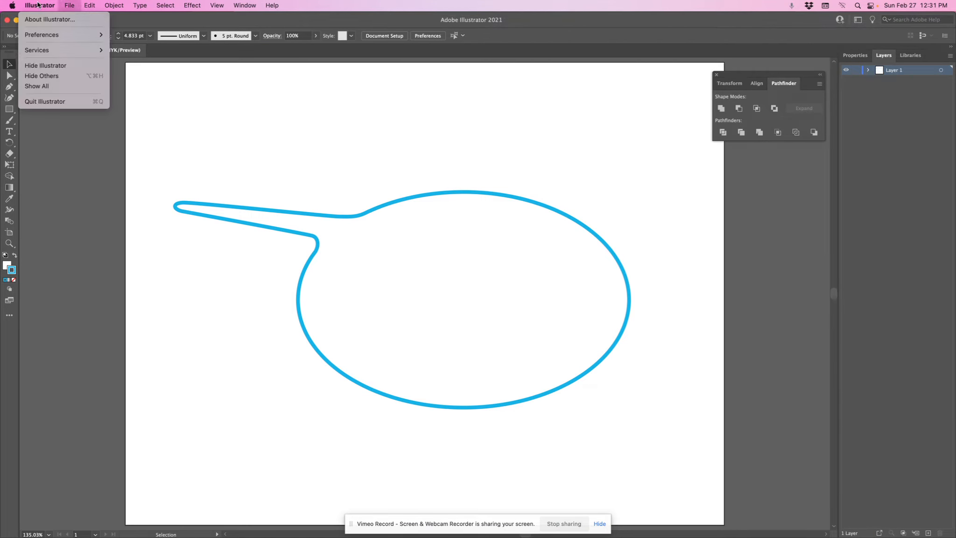
{"action": "left_click", "coordinate": [43, 70]}
{"action": "left_click", "coordinate": [833, 28]}
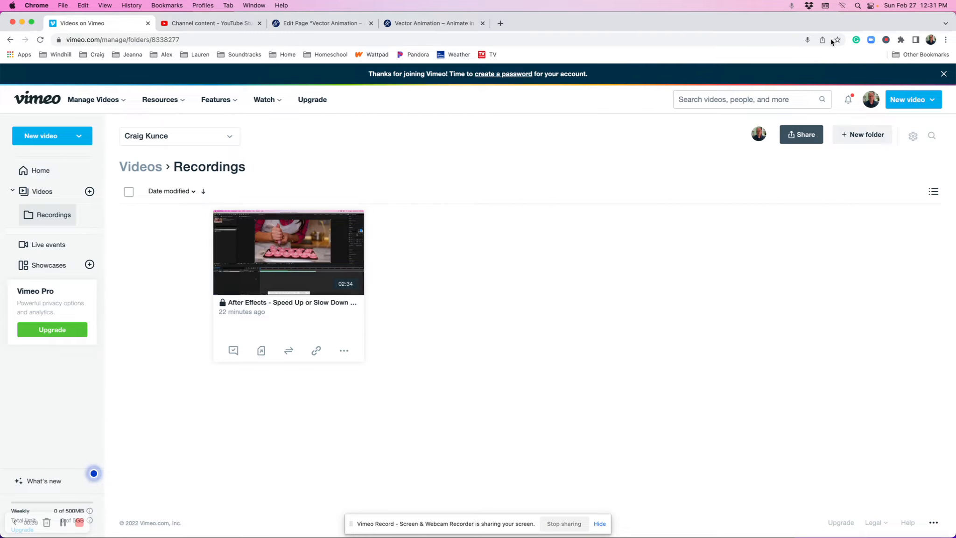
{"action": "key", "text": "super+h"}
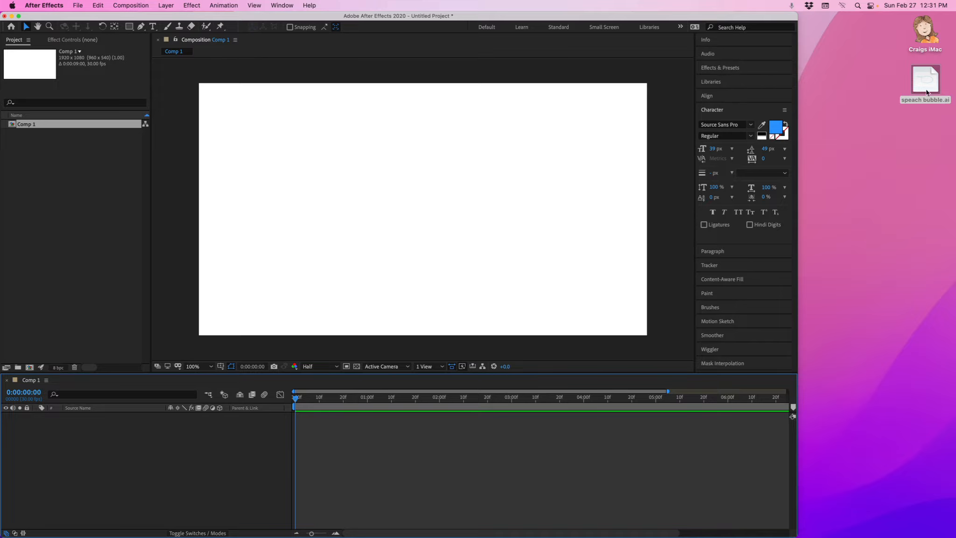
Import speach bubble.ai from the desktop into the project as Footage with Merged Layers
{"action": "left_click_drag", "start_coordinate": [926, 80], "coordinate": [64, 179]}
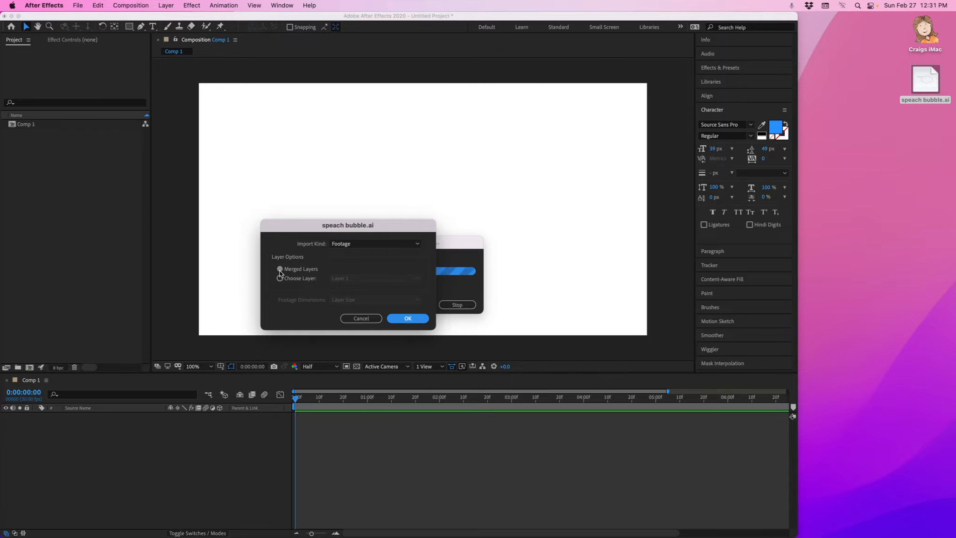
{"action": "left_click", "coordinate": [412, 319]}
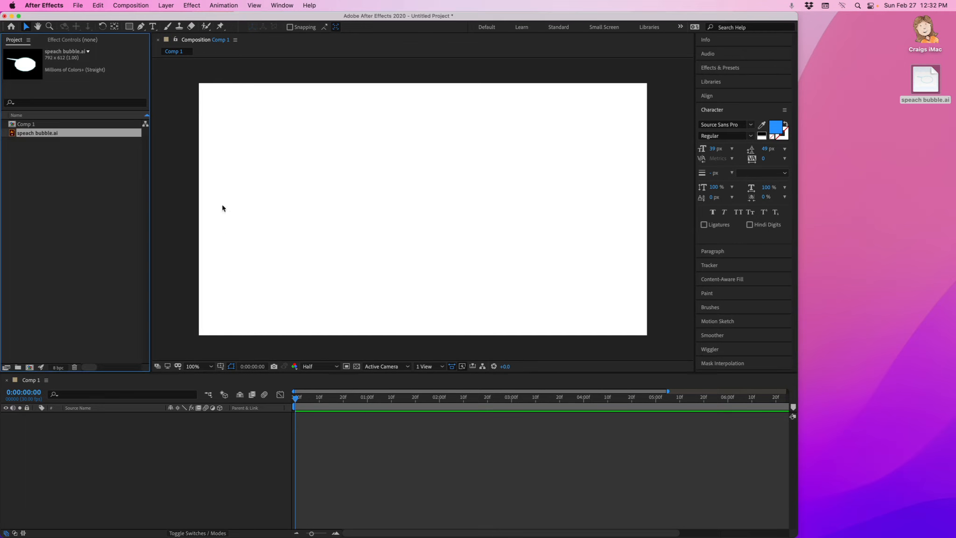
Widen the After Effects window and add the speach bubble.ai footage to Comp 1
{"action": "left_click_drag", "start_coordinate": [799, 184], "coordinate": [954, 175]}
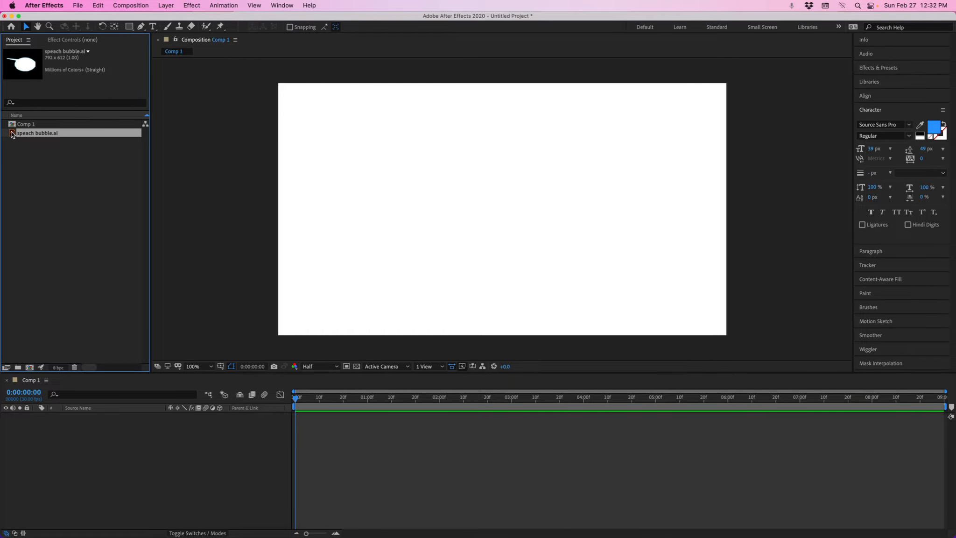
{"action": "left_click_drag", "start_coordinate": [12, 134], "coordinate": [87, 455]}
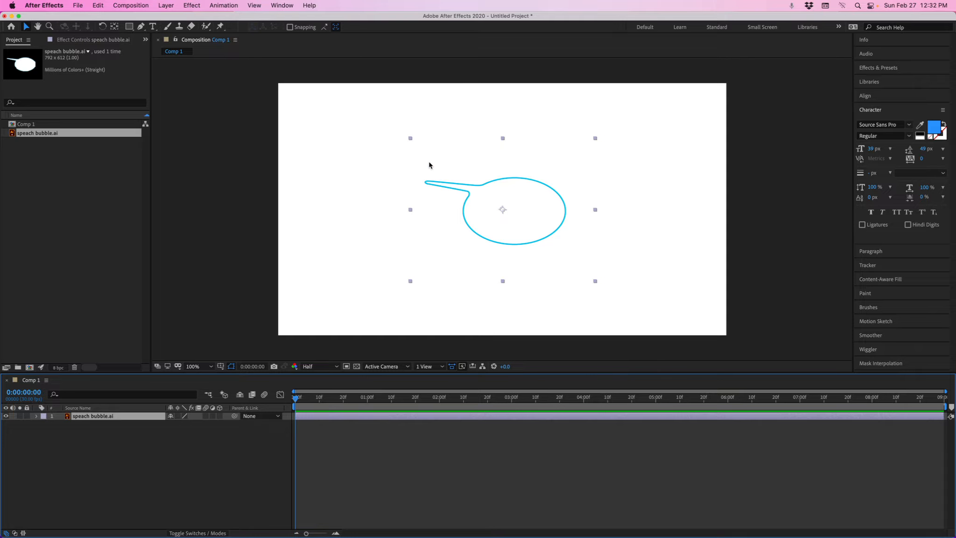
Scale the speech bubble layer up to about 146% and inspect its Transform properties
{"action": "left_click_drag", "start_coordinate": [596, 282], "coordinate": [730, 316]}
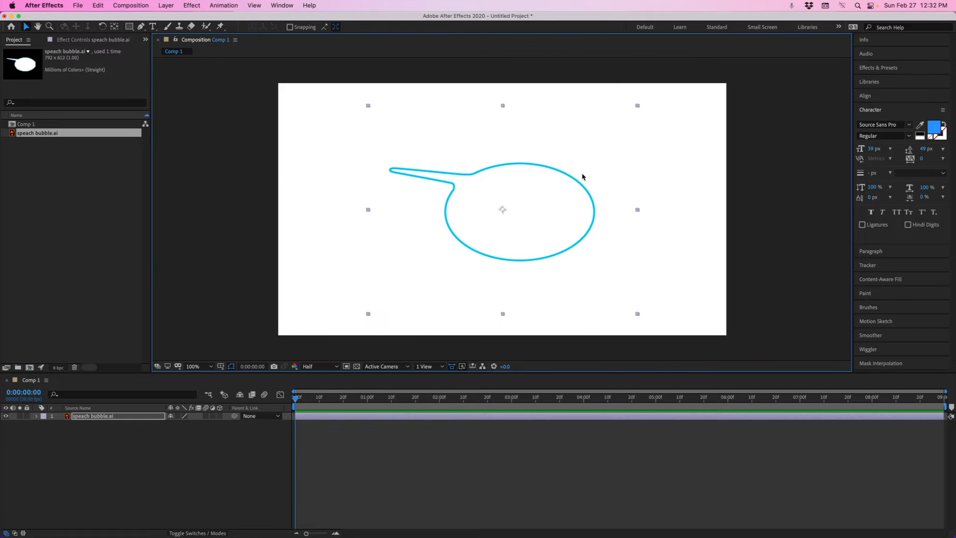
{"action": "left_click", "coordinate": [38, 417]}
{"action": "left_click", "coordinate": [45, 425]}
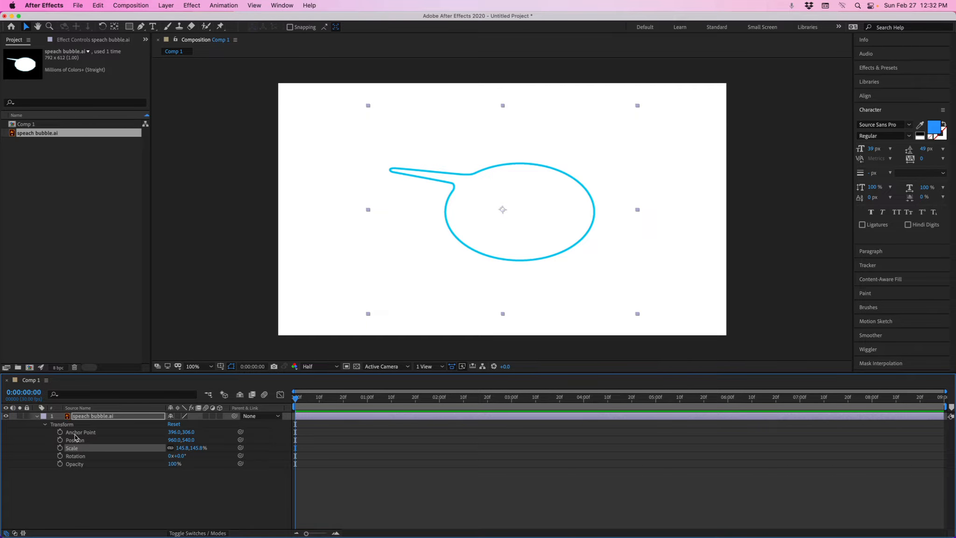
{"action": "left_click", "coordinate": [44, 424]}
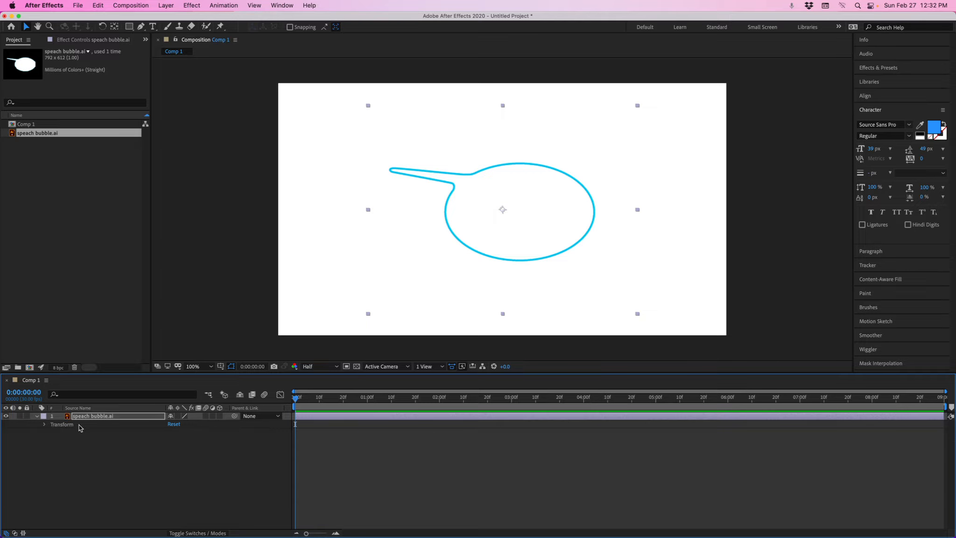
Create shapes from the vector layer of the speech bubble
{"action": "right_click", "coordinate": [126, 417]}
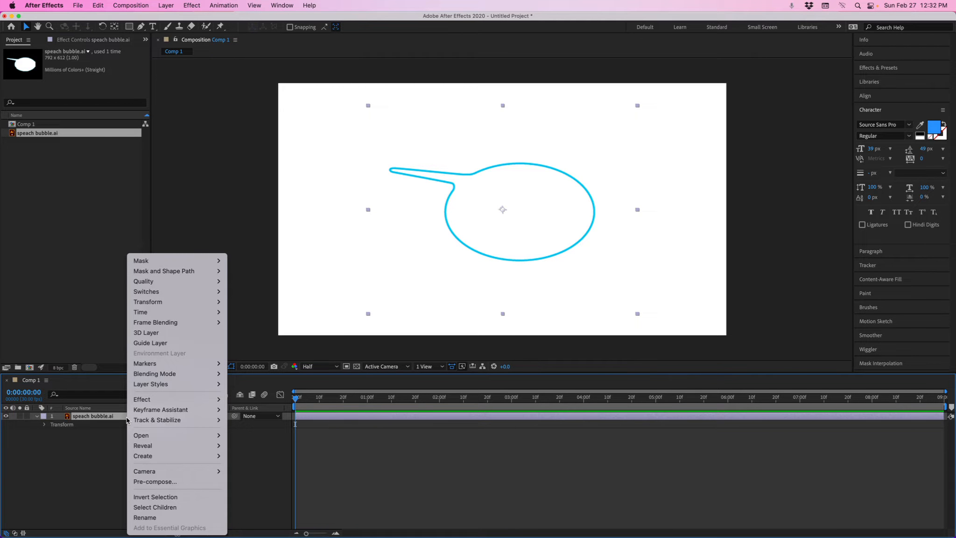
{"action": "mouse_move", "coordinate": [171, 458]}
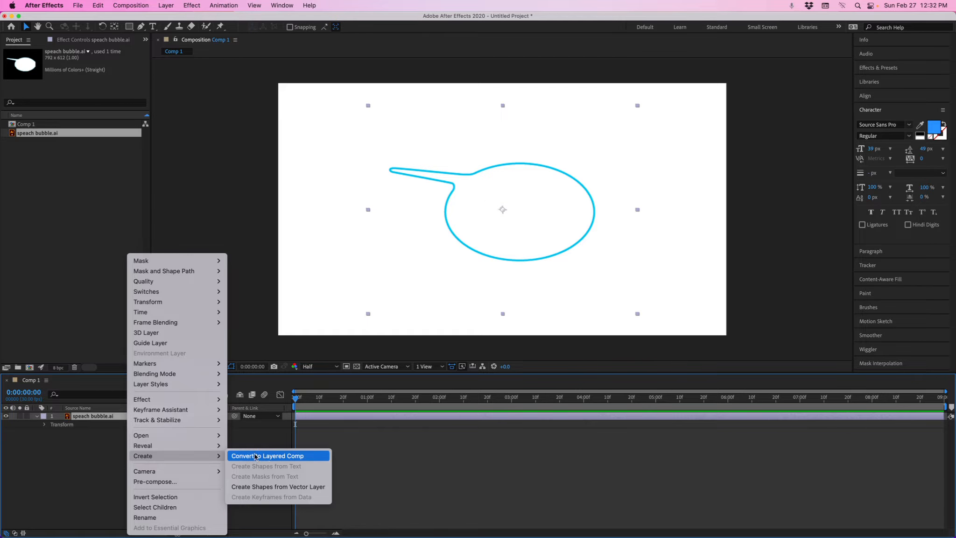
{"action": "left_click", "coordinate": [303, 488]}
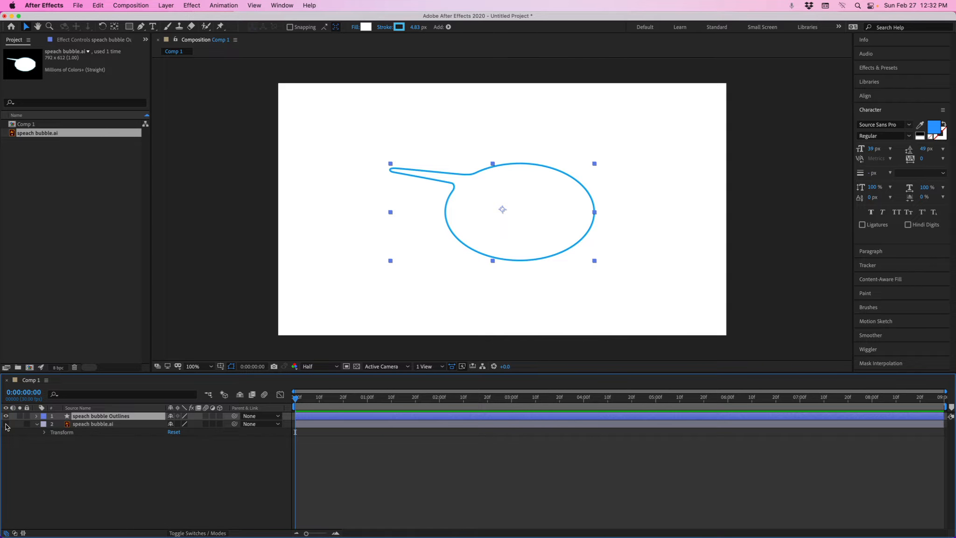
Try reshaping the outlines layer's Path 1 by moving three vertices, then undo all three moves
{"action": "left_click", "coordinate": [37, 415]}
{"action": "left_click", "coordinate": [44, 425]}
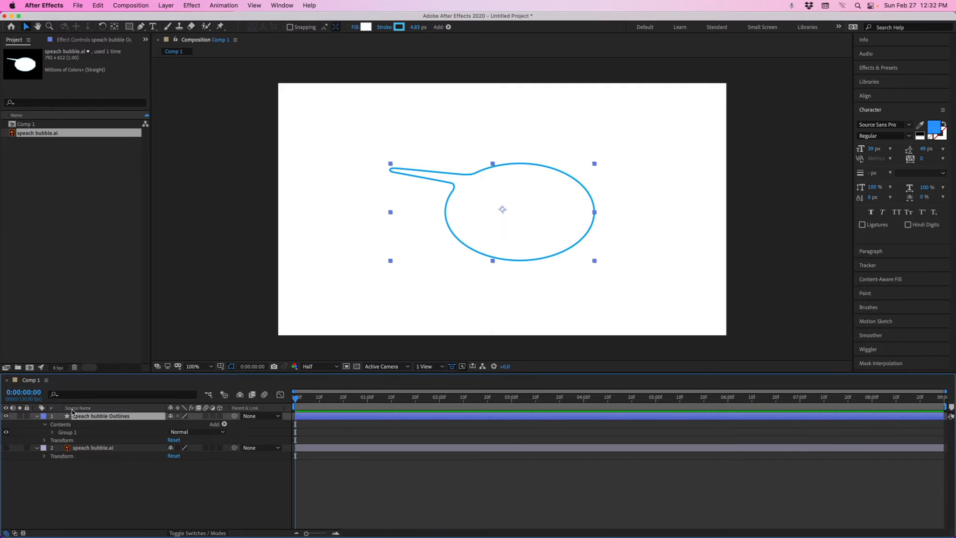
{"action": "left_click", "coordinate": [53, 433]}
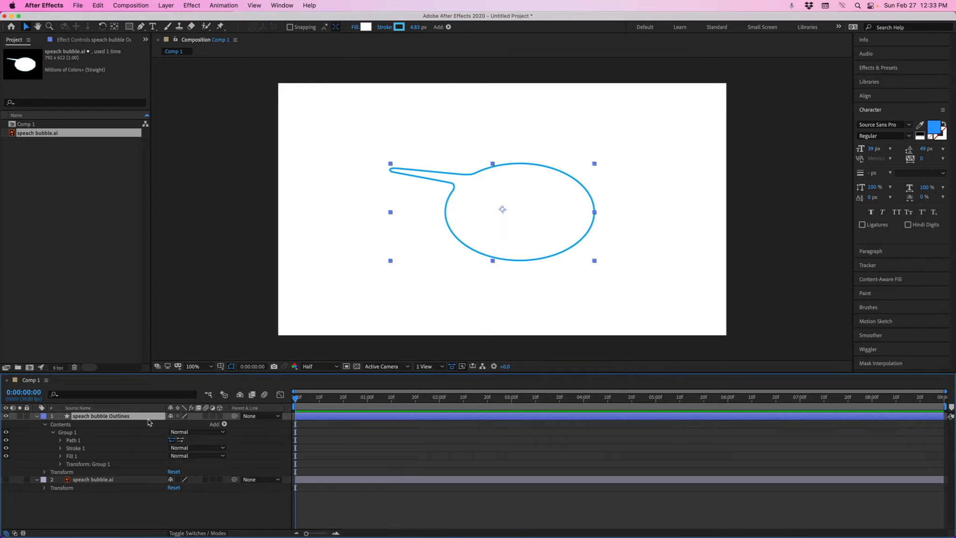
{"action": "left_click", "coordinate": [74, 440]}
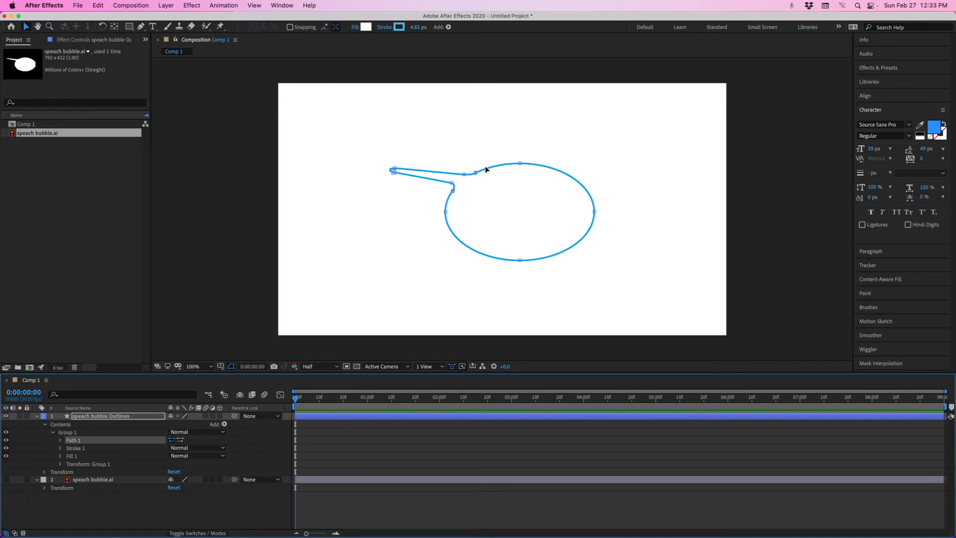
{"action": "left_click_drag", "start_coordinate": [520, 163], "coordinate": [543, 125]}
{"action": "left_click_drag", "start_coordinate": [475, 172], "coordinate": [535, 177]}
{"action": "left_click_drag", "start_coordinate": [464, 174], "coordinate": [487, 141]}
{"action": "key", "text": "super+z"}
{"action": "key", "text": "super+z"}
{"action": "key", "text": "super+z"}
{"action": "key", "text": "super+z"}
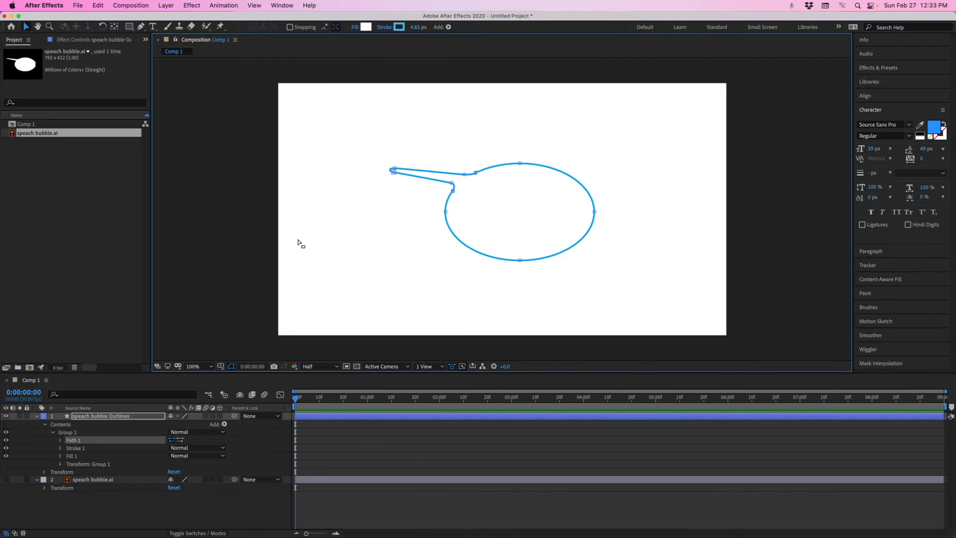
Scale the speech bubble outlines layer larger in the composition
{"action": "left_click", "coordinate": [89, 417]}
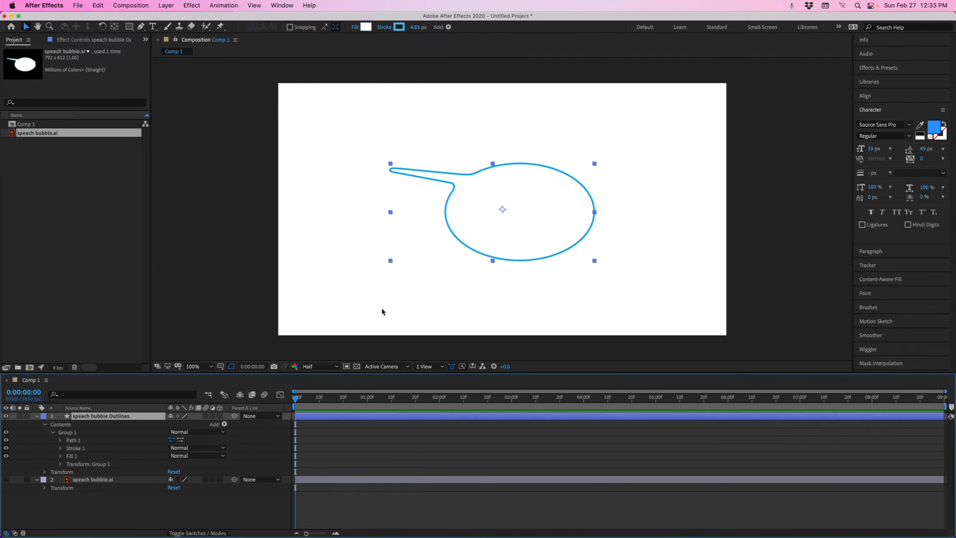
{"action": "mouse_move", "coordinate": [594, 262]}
{"action": "left_mouse_down"}
{"action": "mouse_move", "coordinate": [649, 305]}
{"action": "mouse_move", "coordinate": [696, 320]}
{"action": "mouse_move", "coordinate": [642, 288]}
{"action": "left_mouse_up"}
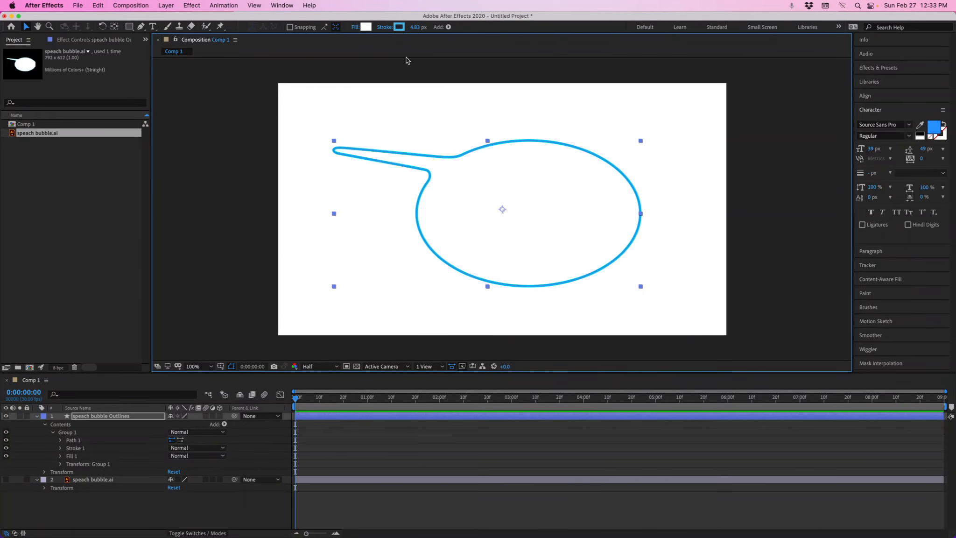
Set the outlines layer's stroke to purple with a width of 18 px
{"action": "mouse_move", "coordinate": [414, 27]}
{"action": "left_mouse_down"}
{"action": "mouse_move", "coordinate": [429, 27]}
{"action": "mouse_move", "coordinate": [411, 27]}
{"action": "mouse_move", "coordinate": [421, 27]}
{"action": "left_mouse_up"}
{"action": "left_click", "coordinate": [399, 27]}
{"action": "left_click", "coordinate": [760, 143]}
{"action": "left_click_drag", "start_coordinate": [784, 143], "coordinate": [781, 127]}
{"action": "left_click", "coordinate": [857, 103]}
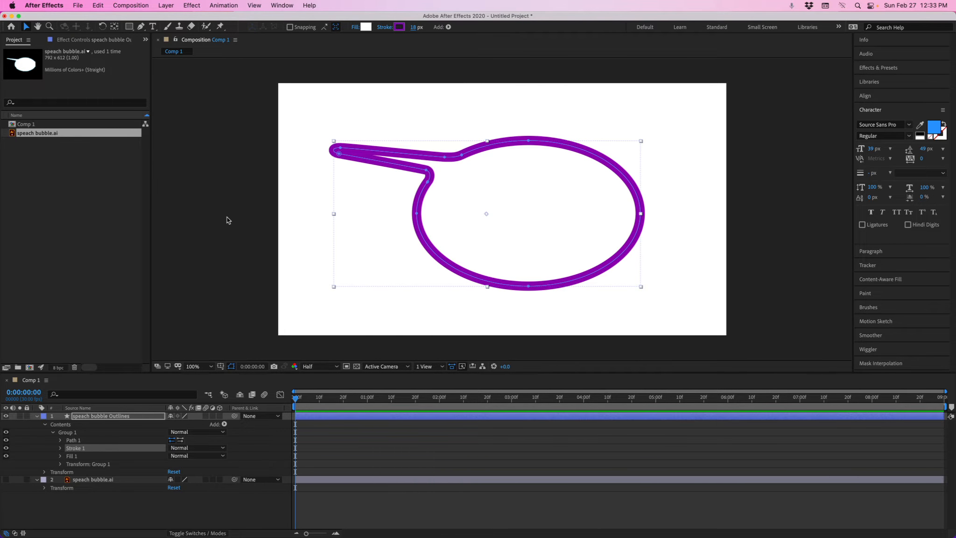
Delete both speech bubble layers from the timeline and the imported footage from the project
{"action": "left_click", "coordinate": [44, 425]}
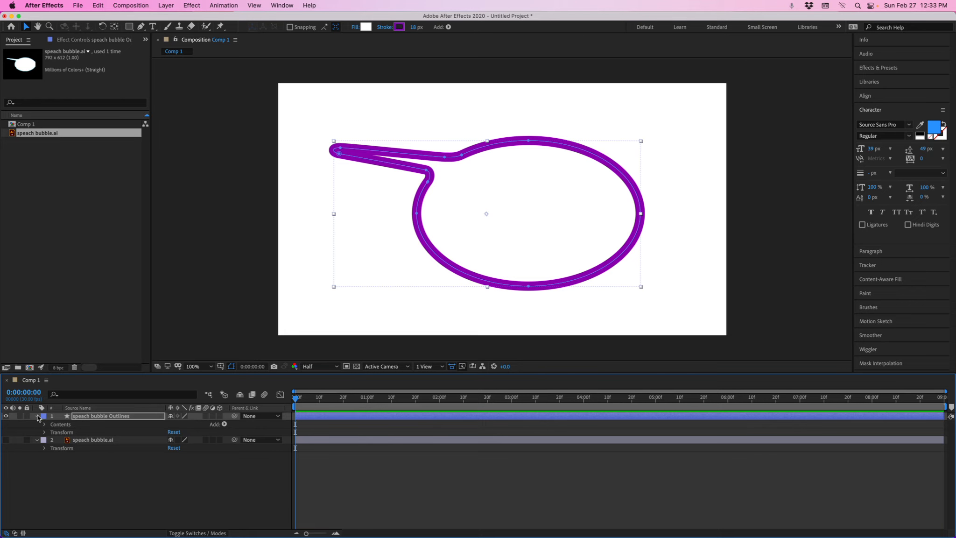
{"action": "left_click", "coordinate": [37, 416]}
{"action": "left_click", "coordinate": [83, 425]}
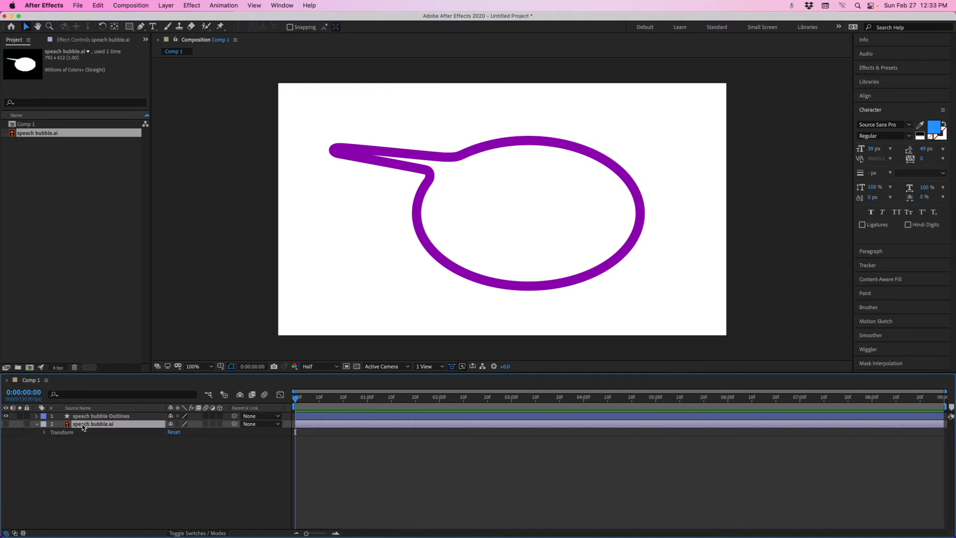
{"action": "key", "text": "Delete"}
{"action": "left_click", "coordinate": [88, 416]}
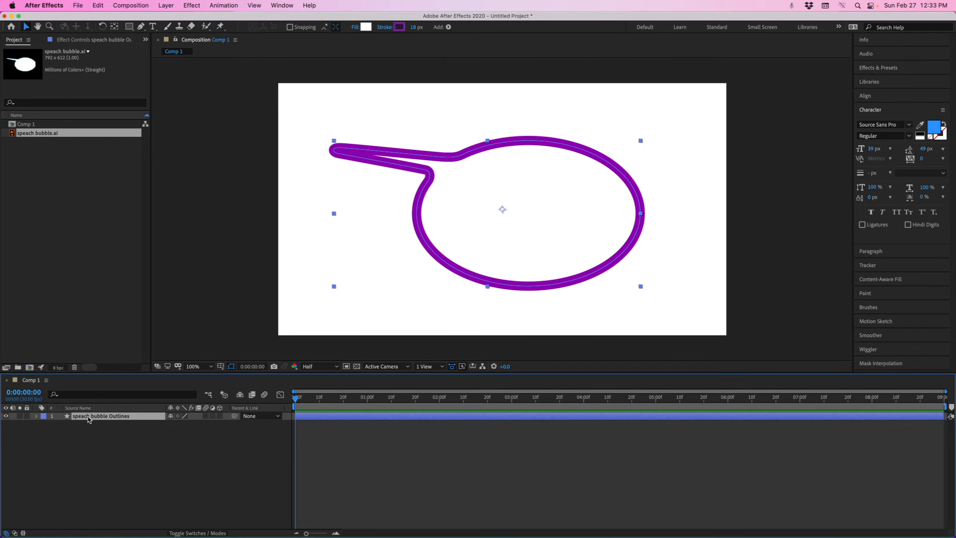
{"action": "key", "text": "Delete"}
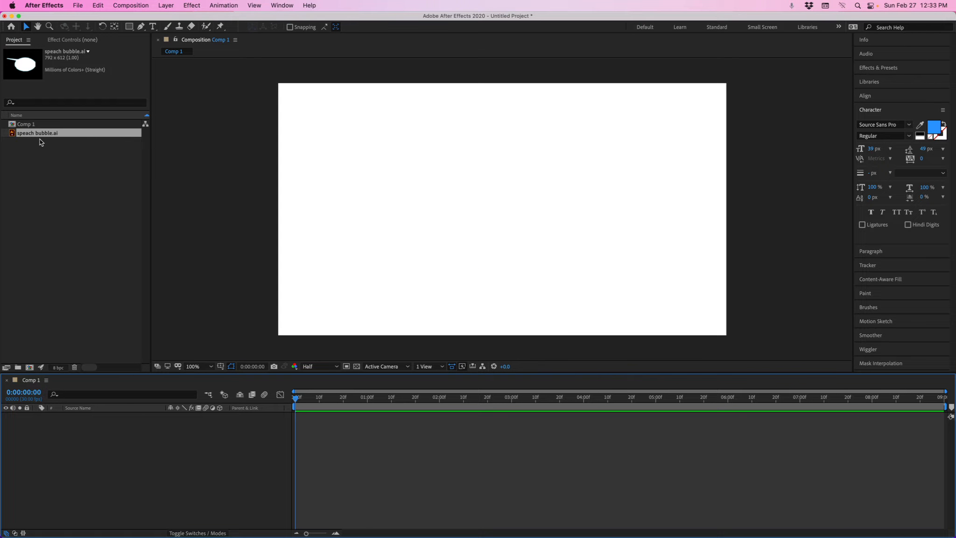
{"action": "left_click", "coordinate": [36, 133]}
{"action": "key", "text": "Delete"}
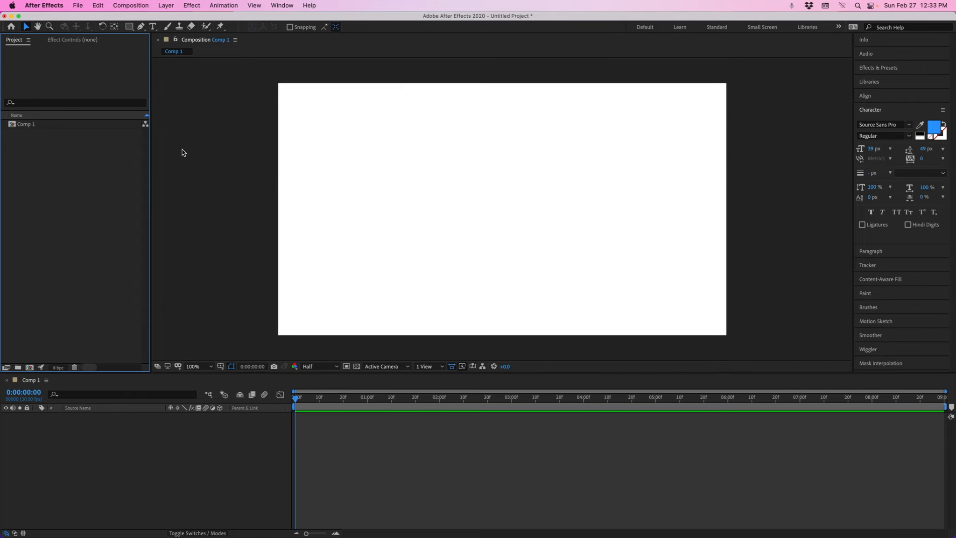
Draw a three-point open path with the Pen tool in the composition
{"action": "left_click", "coordinate": [141, 27]}
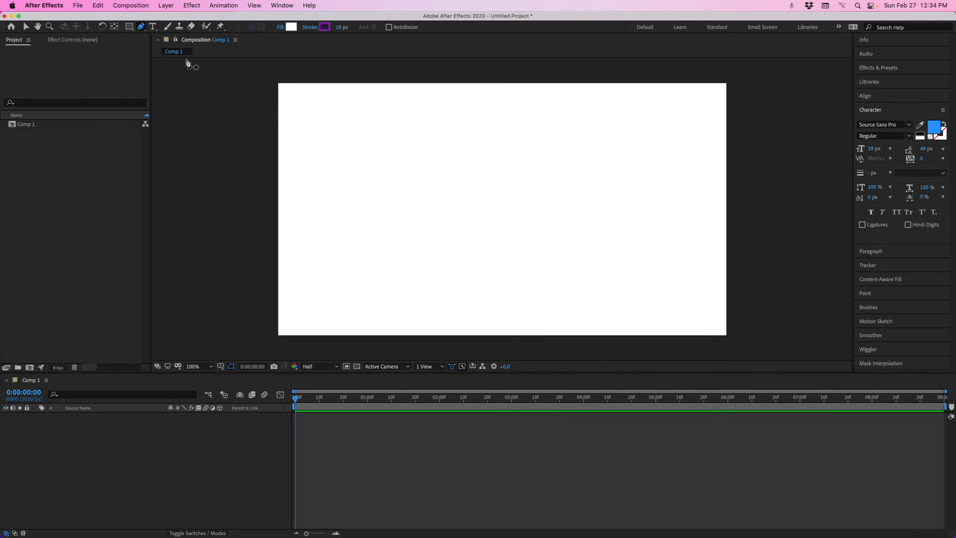
{"action": "left_click", "coordinate": [419, 168]}
{"action": "left_click", "coordinate": [500, 150]}
{"action": "left_click", "coordinate": [527, 191]}
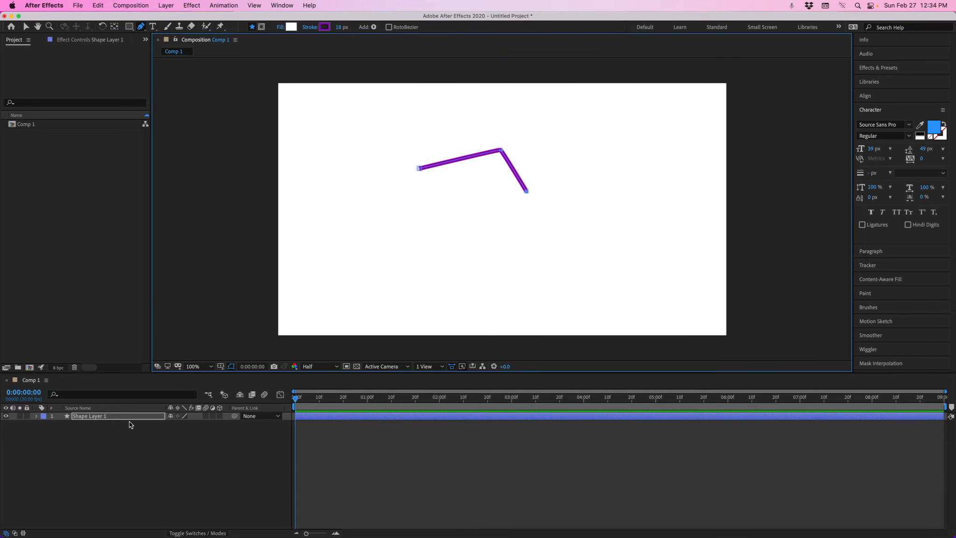
Expand the new shape layer's contents down to Path 1 and switch to the Selection tool
{"action": "left_click", "coordinate": [37, 415]}
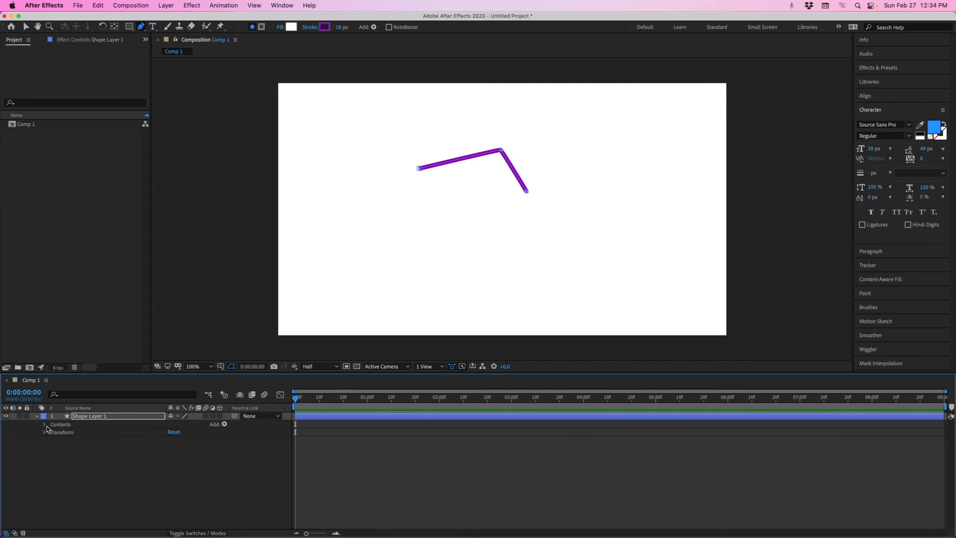
{"action": "left_click", "coordinate": [45, 425]}
{"action": "left_click", "coordinate": [52, 433]}
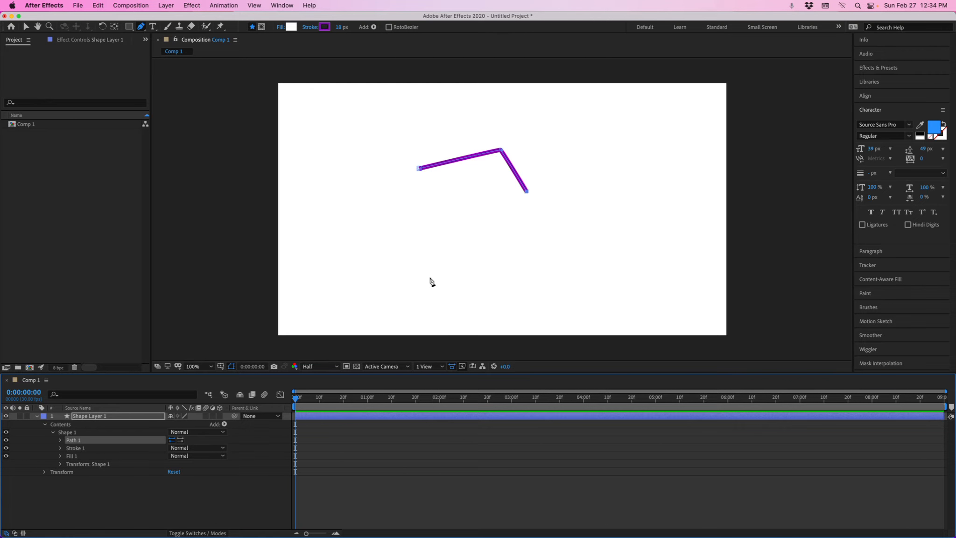
{"action": "left_click", "coordinate": [27, 28]}
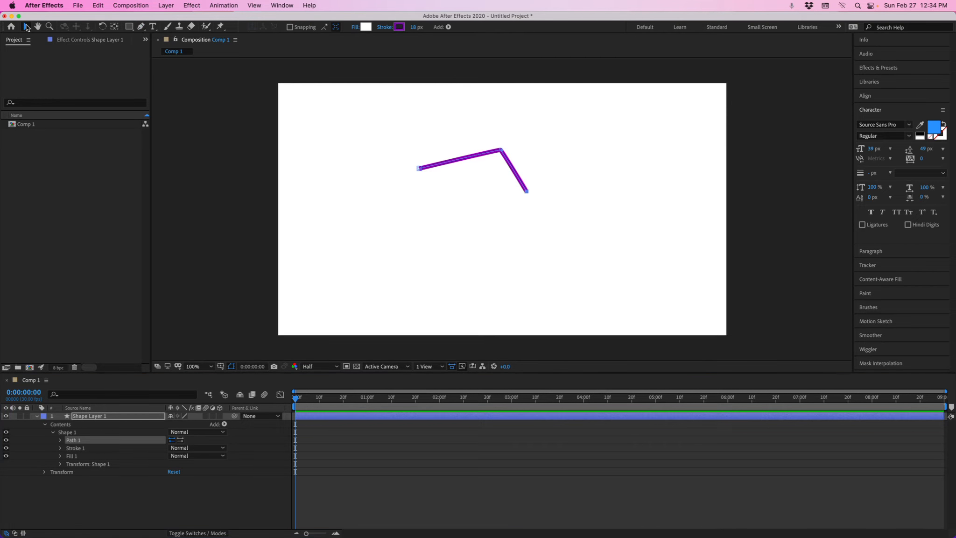
Switch back to Illustrator
{"action": "mouse_move", "coordinate": [268, 526]}
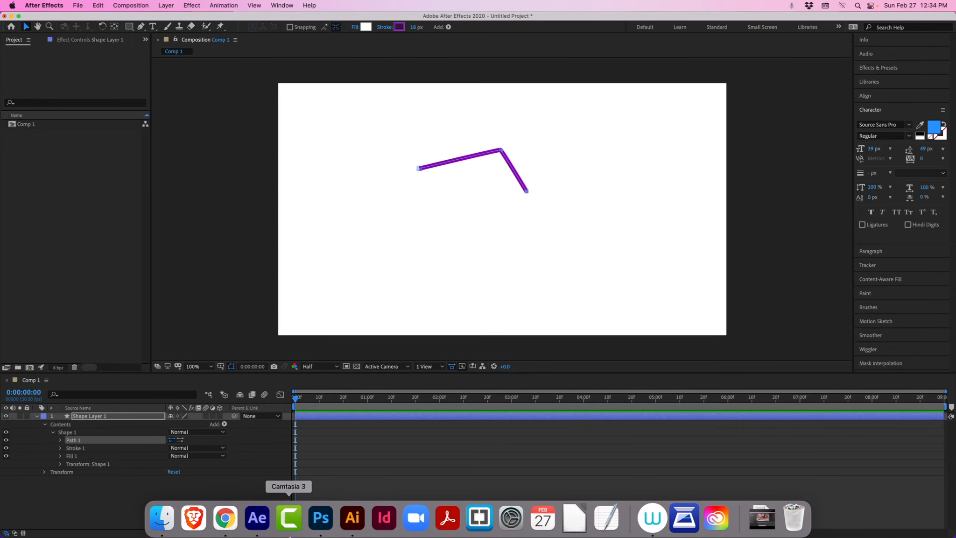
{"action": "left_click", "coordinate": [353, 518]}
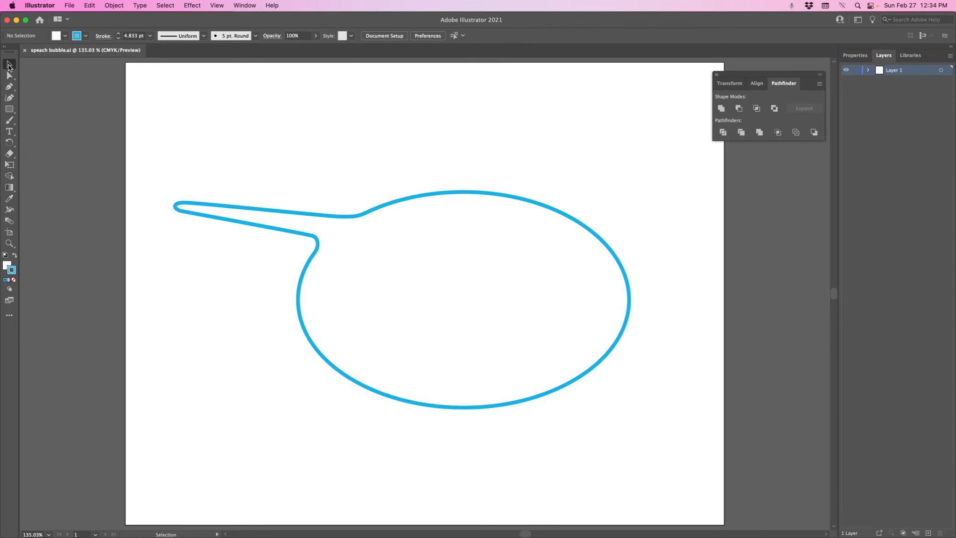
Select the speech bubble path in Illustrator and copy it
{"action": "left_click", "coordinate": [404, 201]}
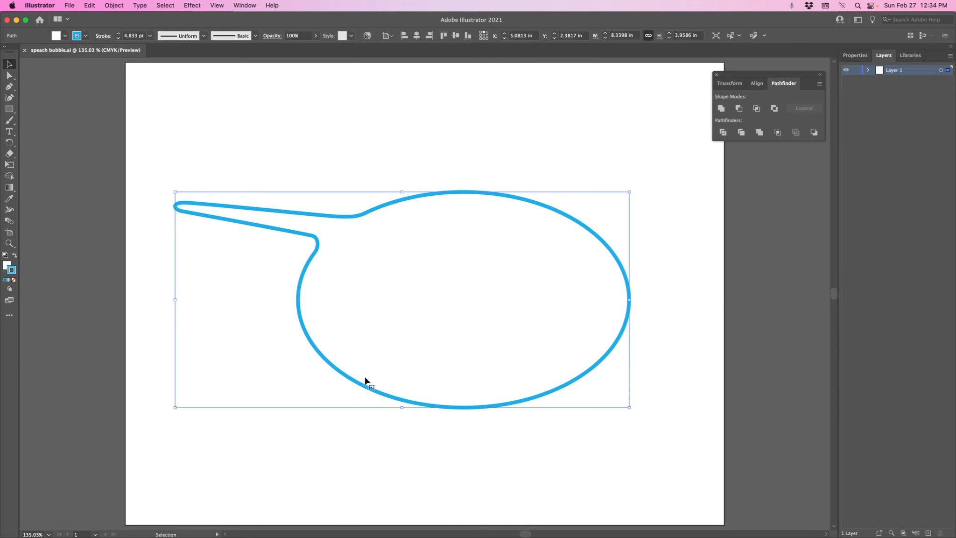
{"action": "key", "text": "a"}
{"action": "key", "text": "super+y"}
{"action": "left_click", "coordinate": [568, 276]}
{"action": "key", "text": "super+y"}
{"action": "key", "text": "v"}
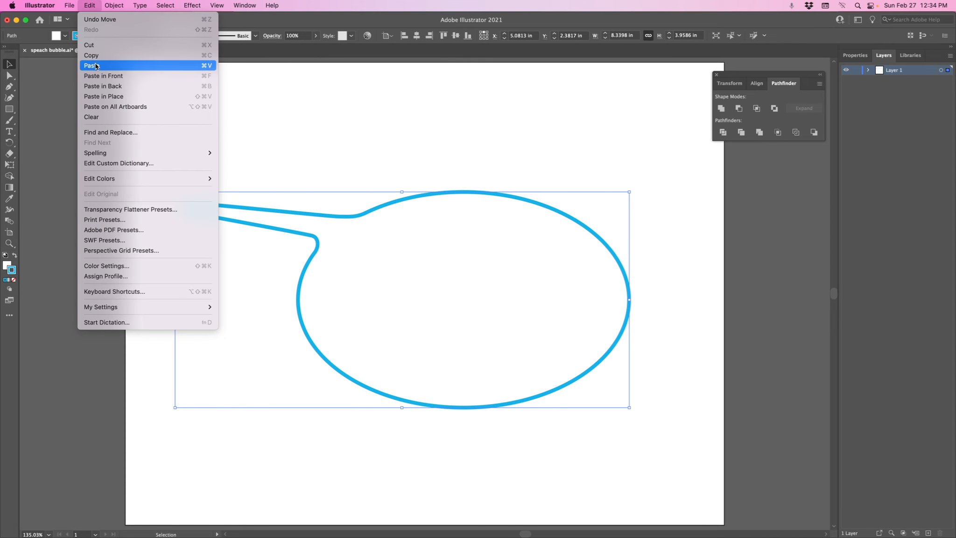
{"action": "left_click", "coordinate": [90, 3]}
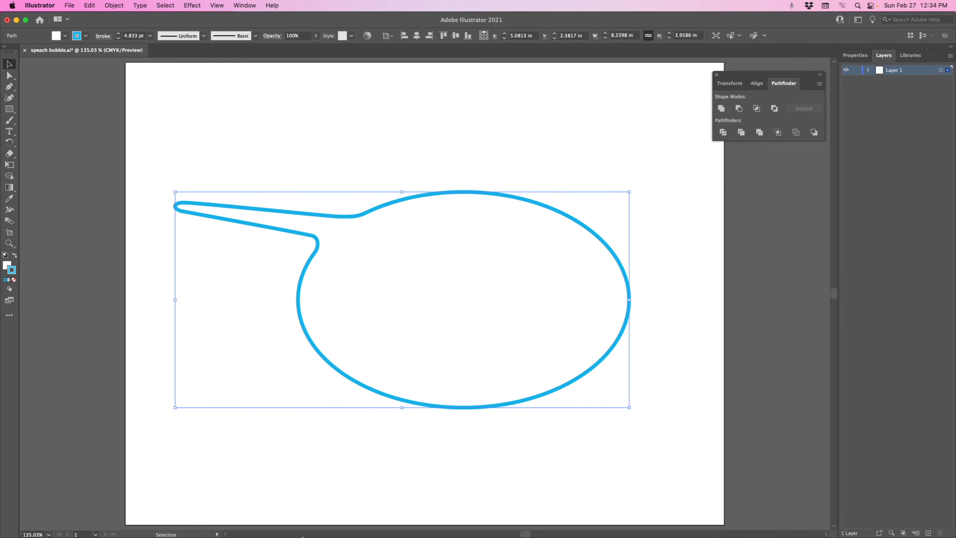
Switch to After Effects and paste the copied speech bubble into the shape layer's Path 1
{"action": "left_click", "coordinate": [257, 516]}
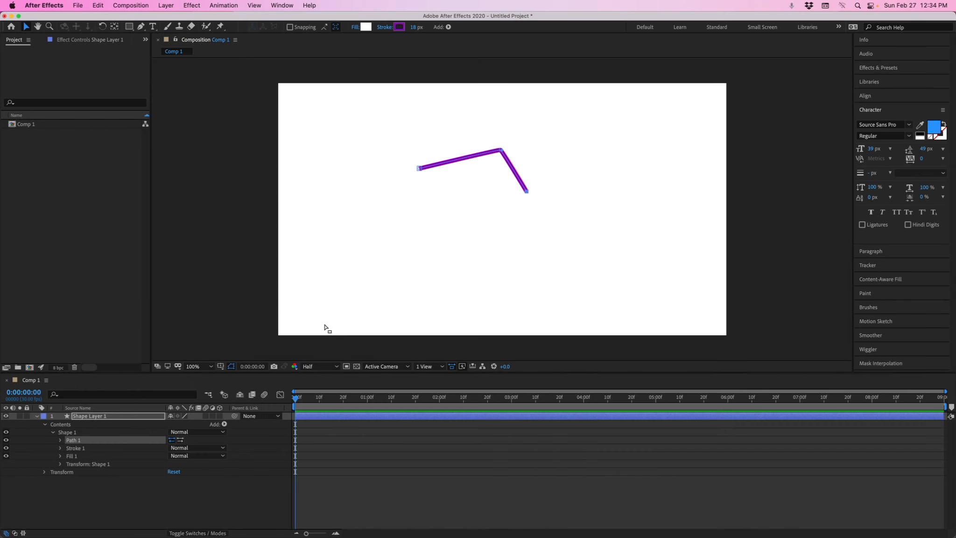
{"action": "left_click", "coordinate": [92, 439]}
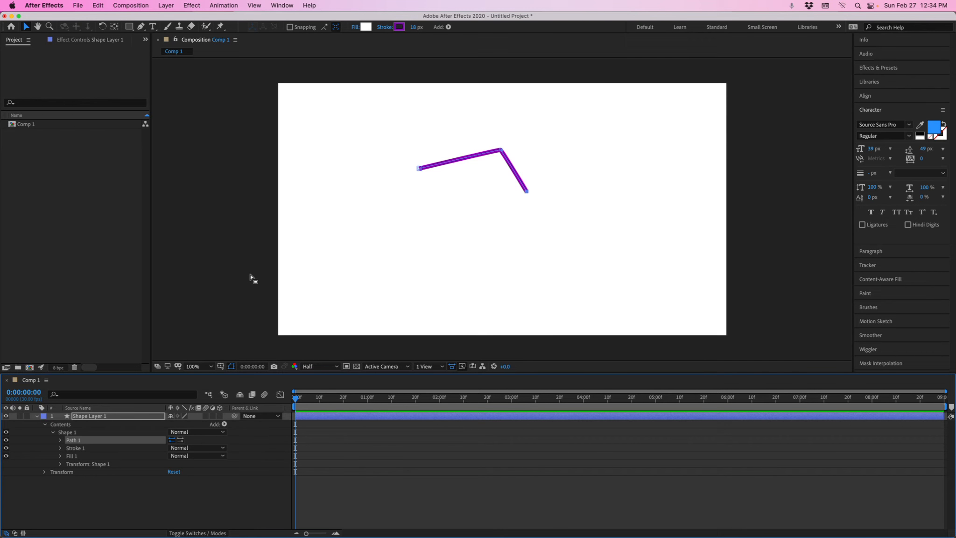
{"action": "key", "text": "super+v"}
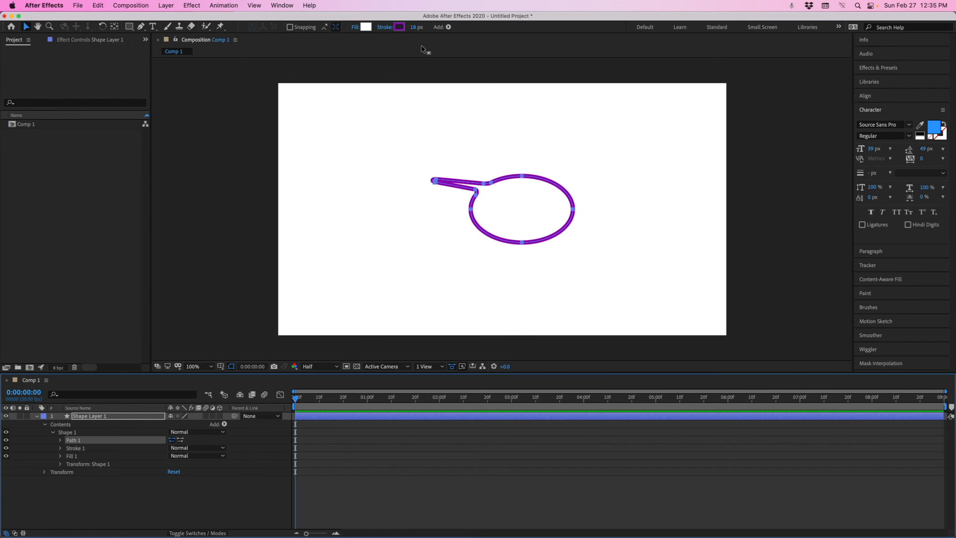
Scale the speech bubble up to fill most of the composition and set its stroke width to 4 px
{"action": "mouse_move", "coordinate": [414, 28]}
{"action": "left_mouse_down"}
{"action": "mouse_move", "coordinate": [397, 28]}
{"action": "mouse_move", "coordinate": [405, 28]}
{"action": "left_mouse_up"}
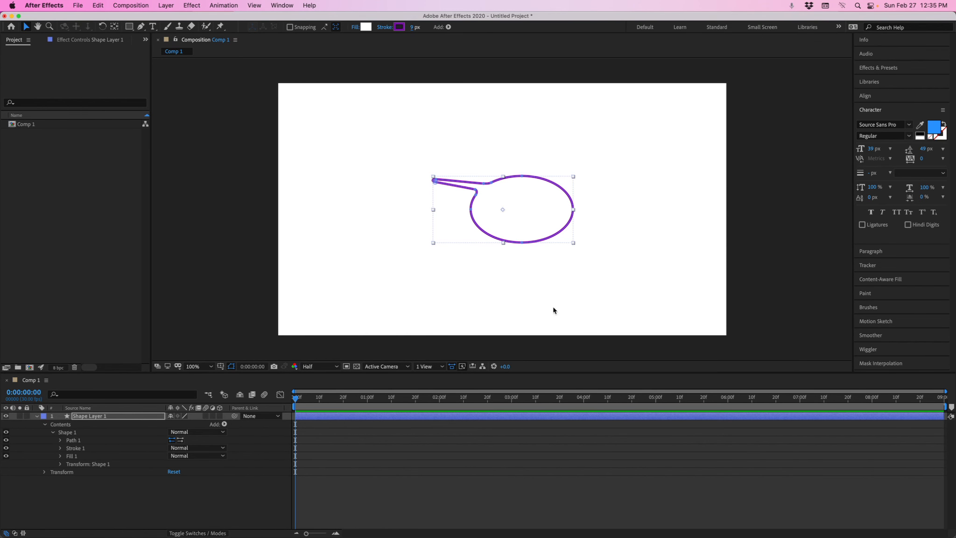
{"action": "left_click", "coordinate": [96, 417]}
{"action": "left_click_drag", "start_coordinate": [574, 243], "coordinate": [683, 299]}
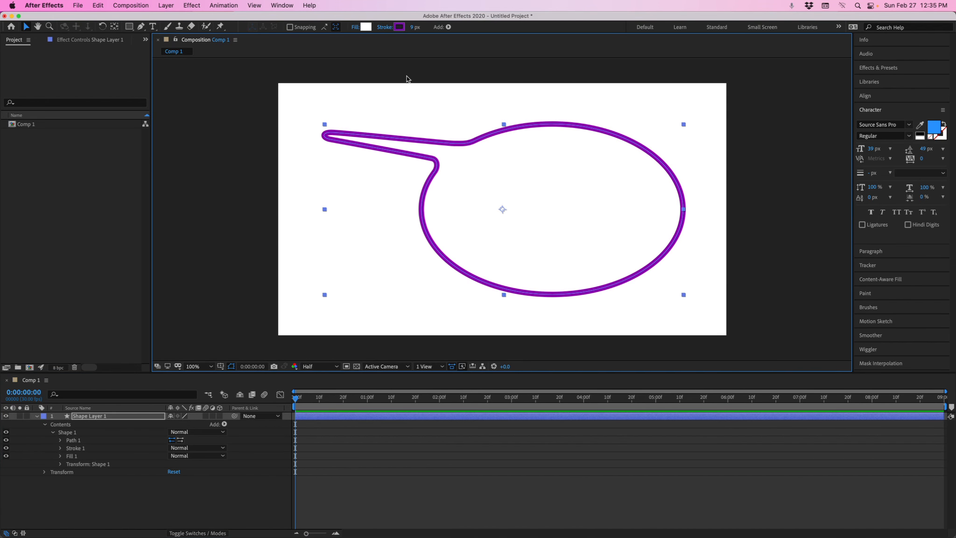
{"action": "mouse_move", "coordinate": [415, 26]}
{"action": "left_mouse_down"}
{"action": "mouse_move", "coordinate": [434, 28]}
{"action": "mouse_move", "coordinate": [412, 28]}
{"action": "left_mouse_up"}
Change the shape's stroke color to blue 1841B6
{"action": "left_click", "coordinate": [399, 26]}
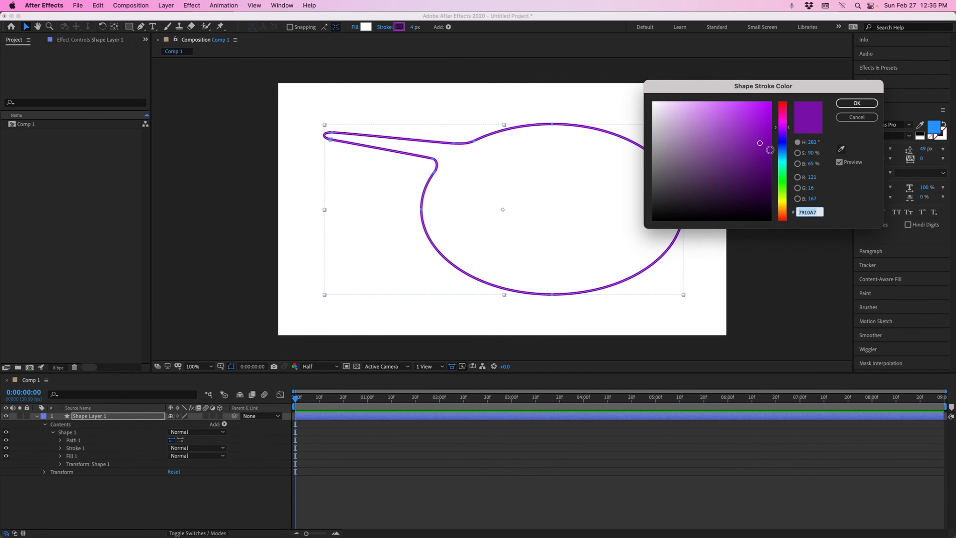
{"action": "left_click", "coordinate": [784, 146]}
{"action": "left_click", "coordinate": [784, 148]}
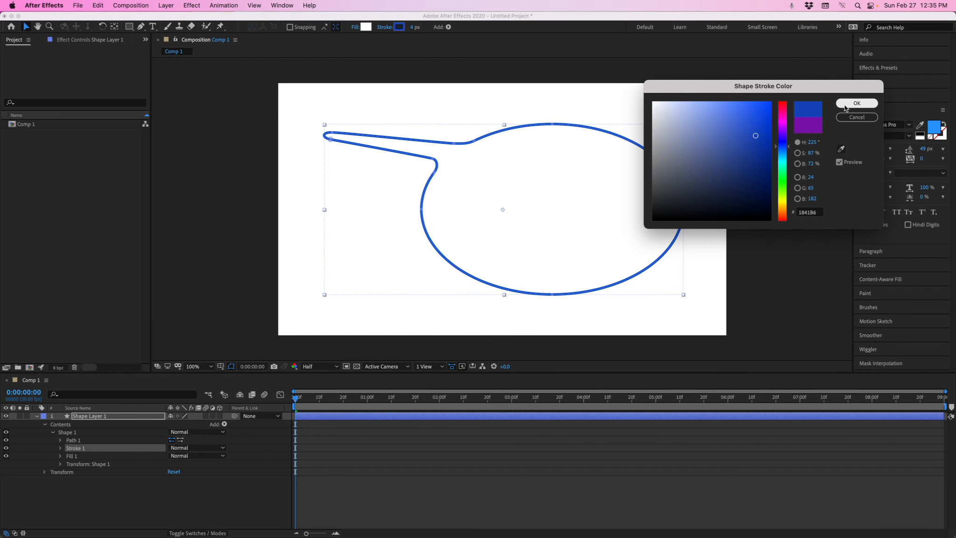
{"action": "left_click", "coordinate": [857, 103]}
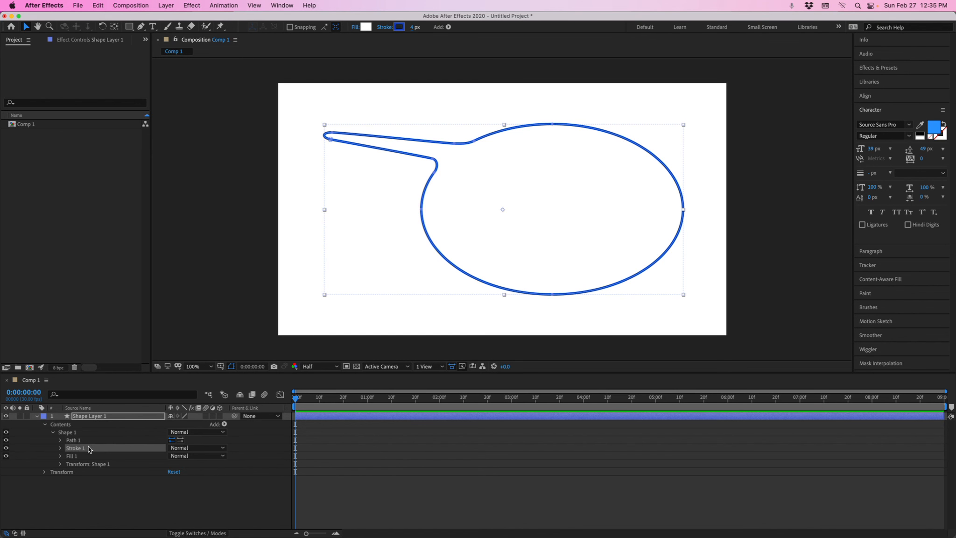
Expand Path 1 and drag two of the bubble's points to reshape its outline
{"action": "left_click", "coordinate": [74, 441]}
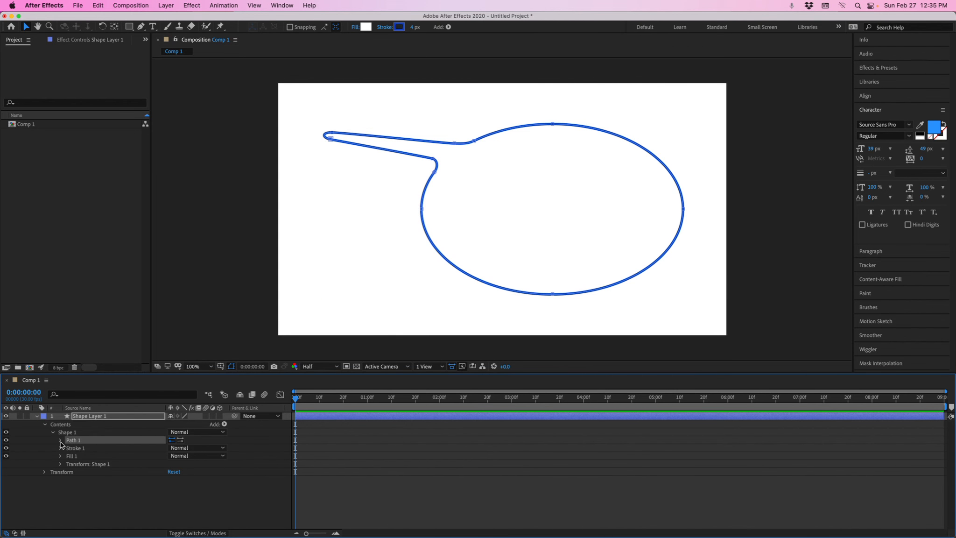
{"action": "left_click", "coordinate": [60, 441]}
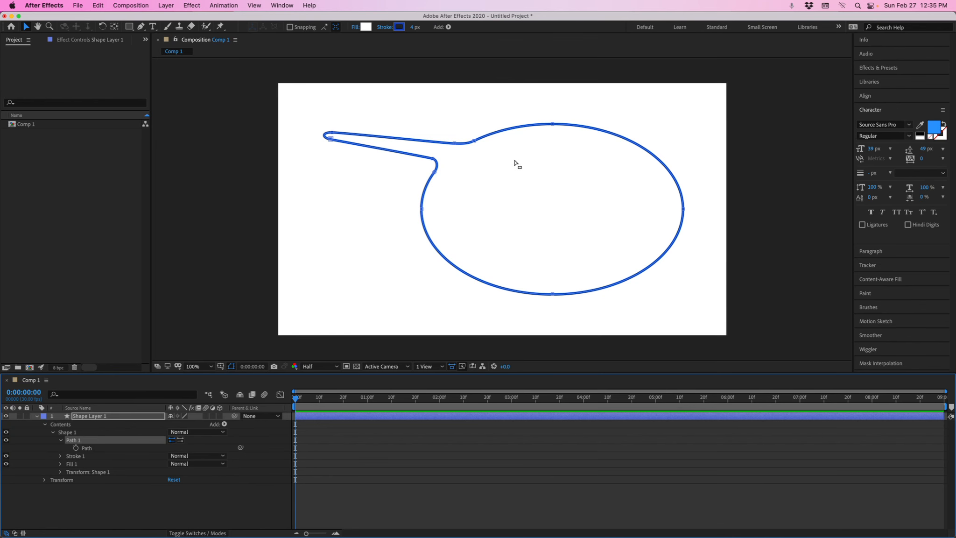
{"action": "left_click", "coordinate": [473, 142]}
{"action": "left_click_drag", "start_coordinate": [532, 130], "coordinate": [588, 102]}
{"action": "left_click_drag", "start_coordinate": [683, 209], "coordinate": [610, 218]}
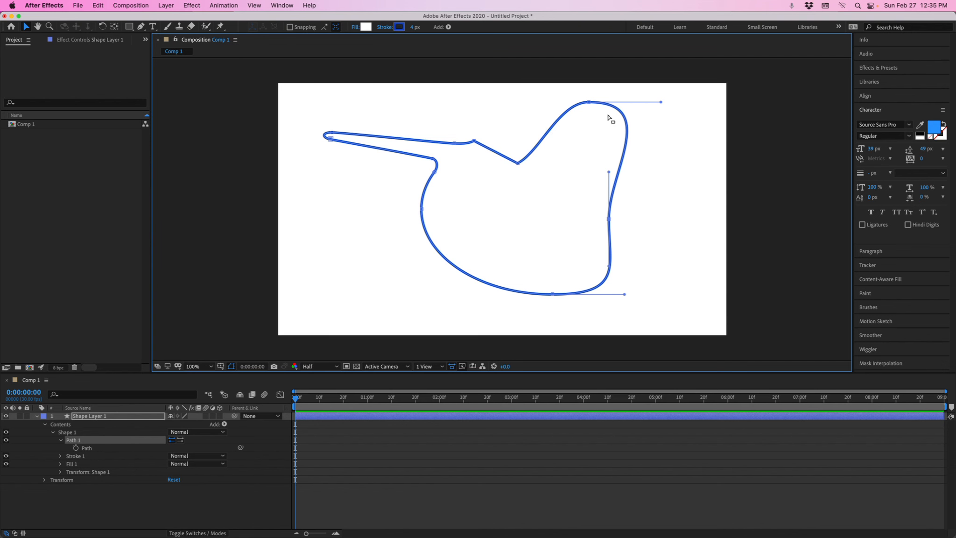
{"action": "key", "text": "super+Tab"}
{"action": "left_click", "coordinate": [504, 138]}
{"action": "key", "text": "super+a"}
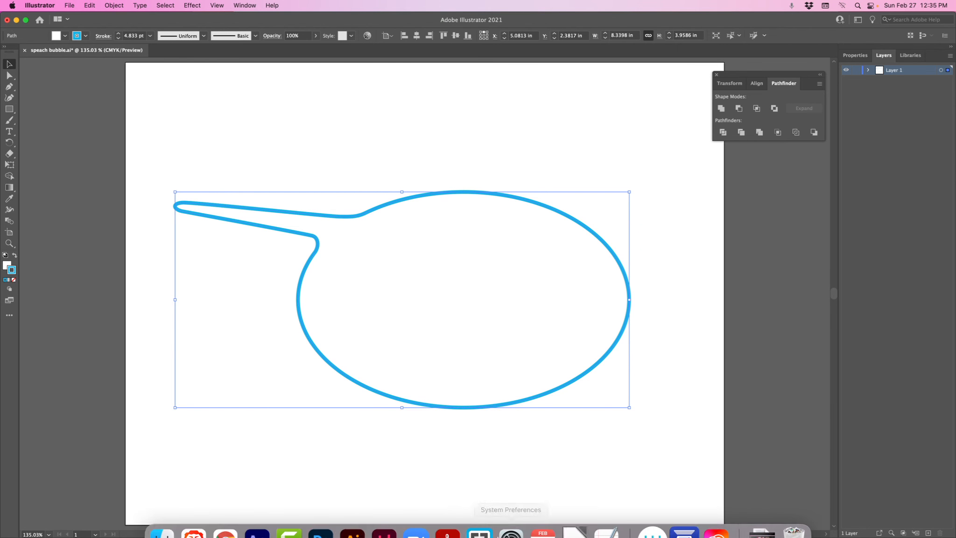
{"action": "left_click", "coordinate": [225, 514]}
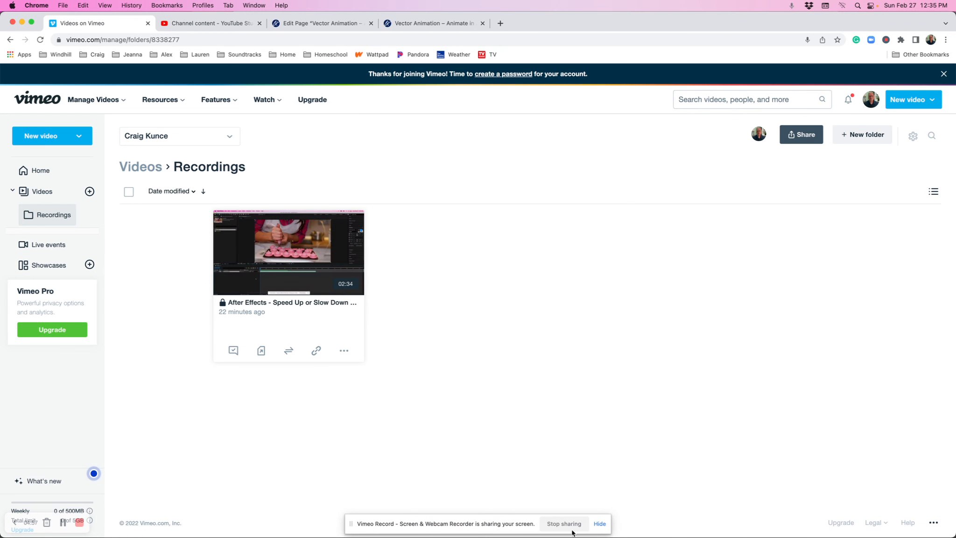